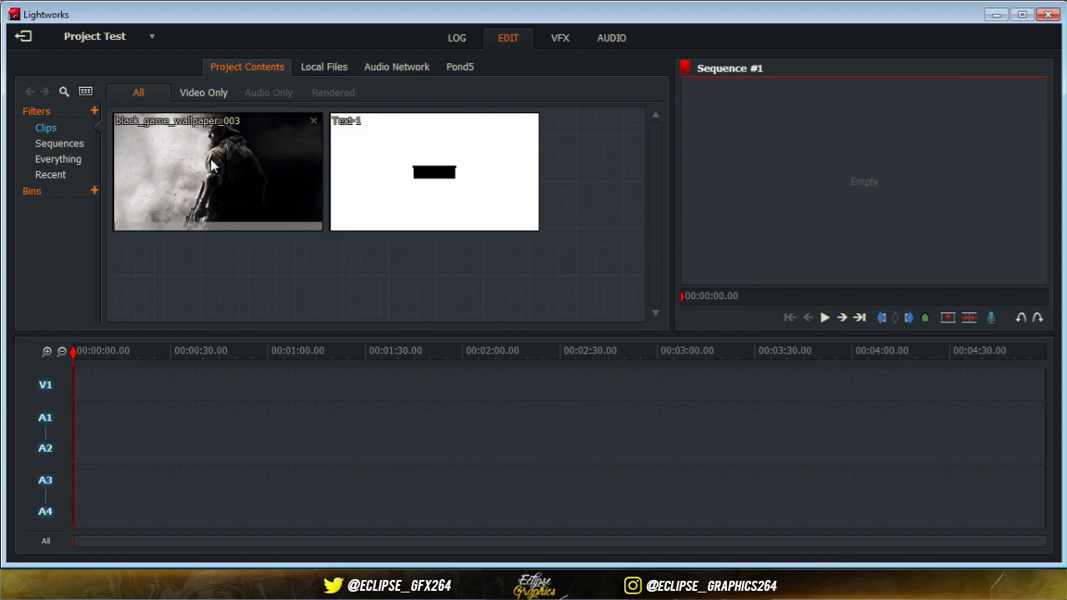
Place the black_game_wallpaper_003 clip at the start of the sequence and add a second video track
left_click_drag(211, 166, 84, 396)
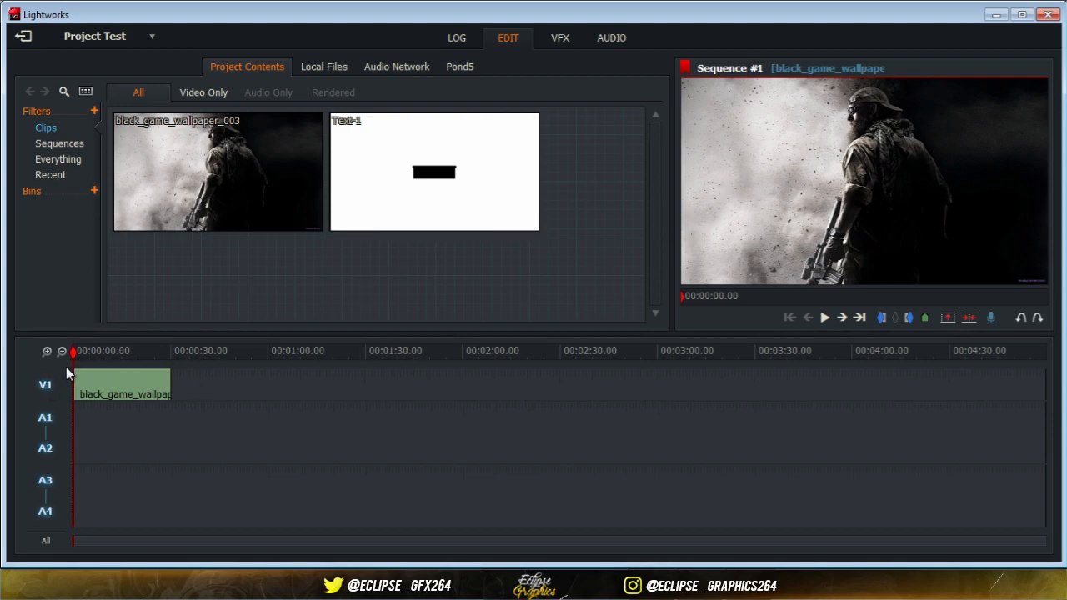
right_click(52, 395)
left_click(125, 433)
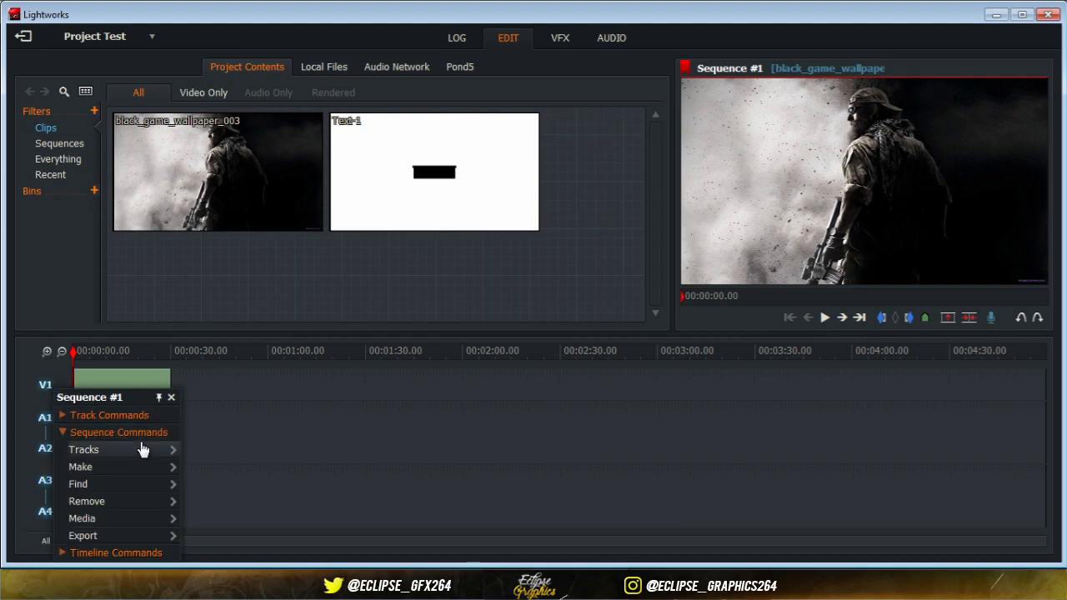
mouse_move(146, 453)
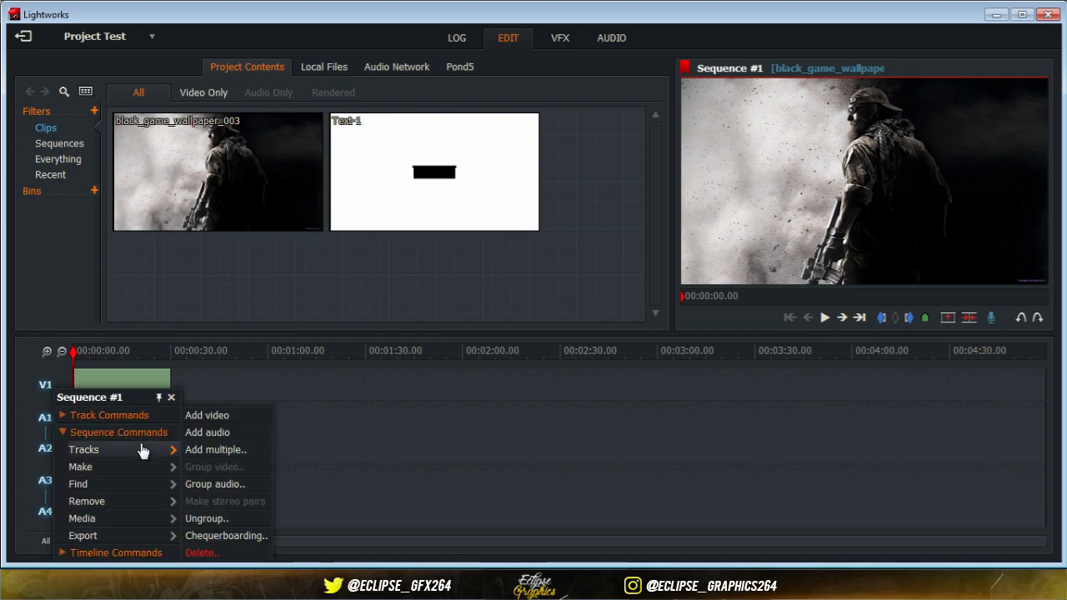
left_click(230, 416)
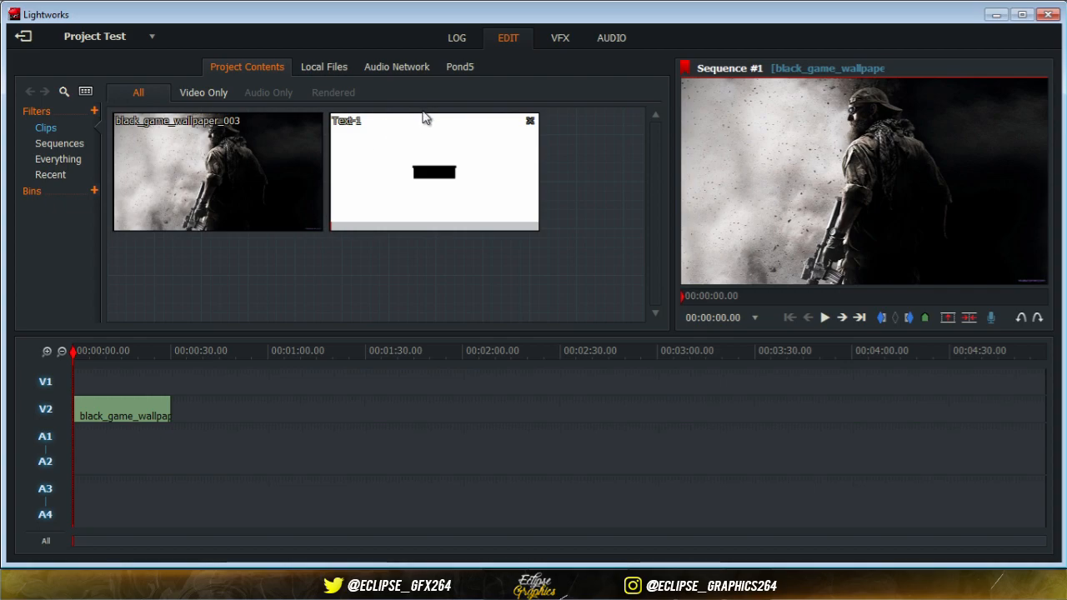
Overlay the Text-1 clip on track V1 and reposition it with a 2D DVE effect to about X 0.30, Y 0.53
left_click_drag(450, 162, 76, 385)
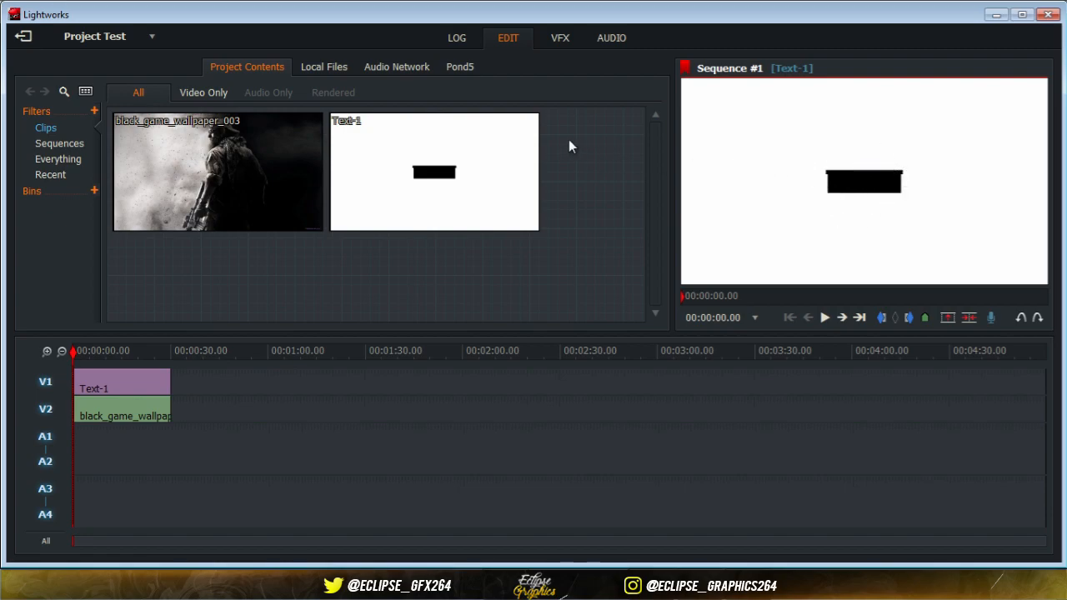
left_click(556, 45)
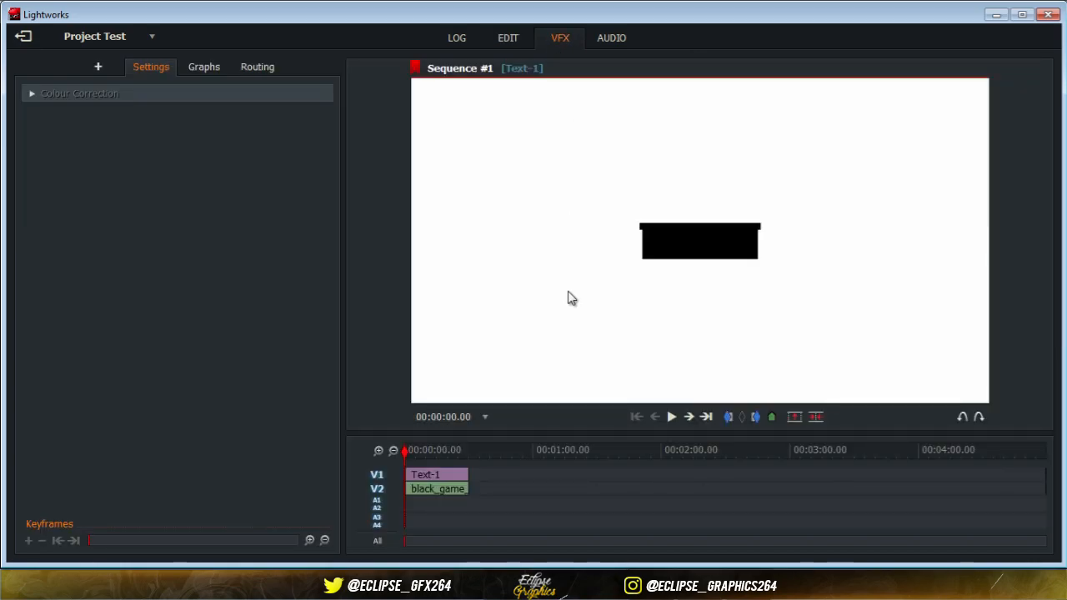
right_click(428, 473)
left_click(463, 401)
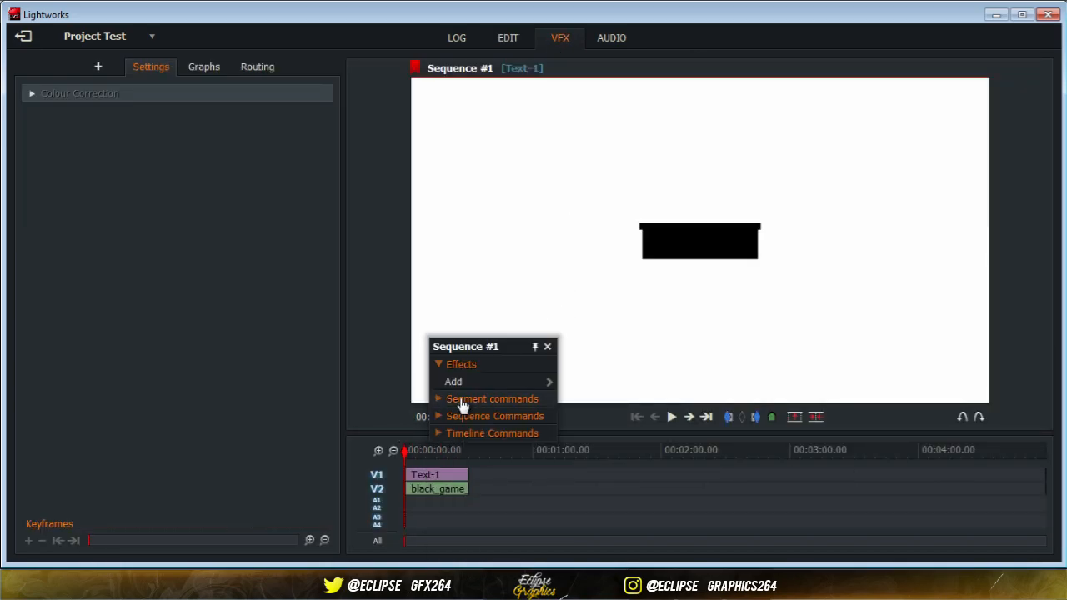
mouse_move(510, 388)
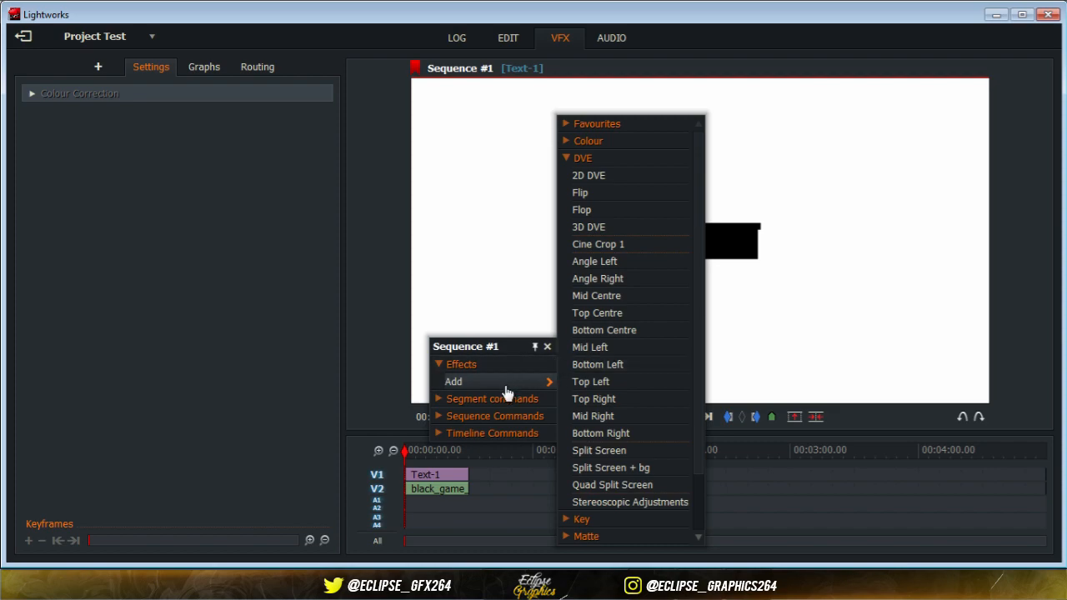
left_click(623, 186)
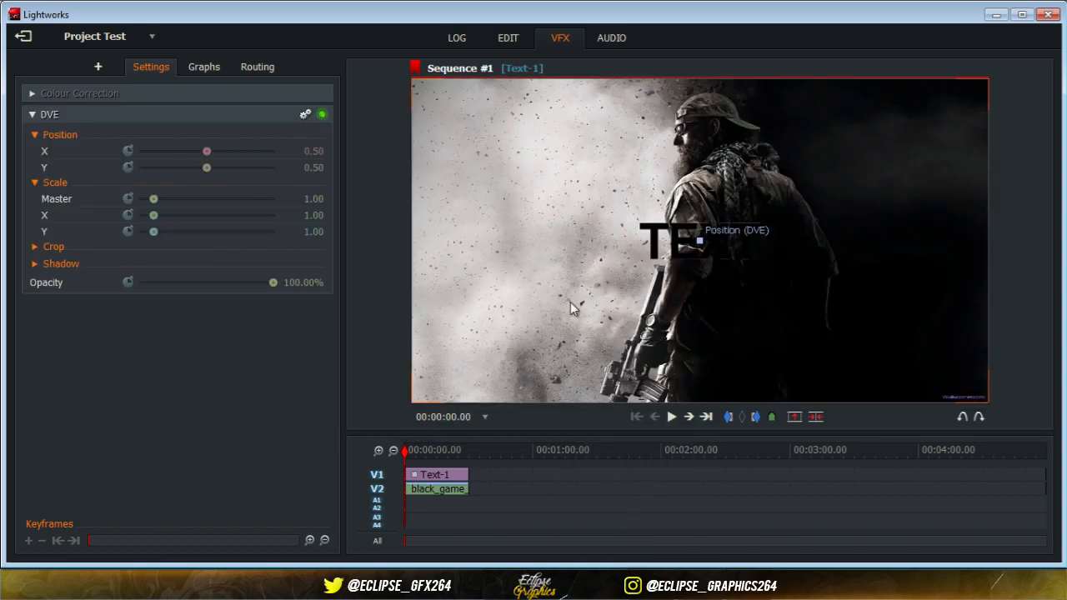
left_click_drag(701, 243, 592, 246)
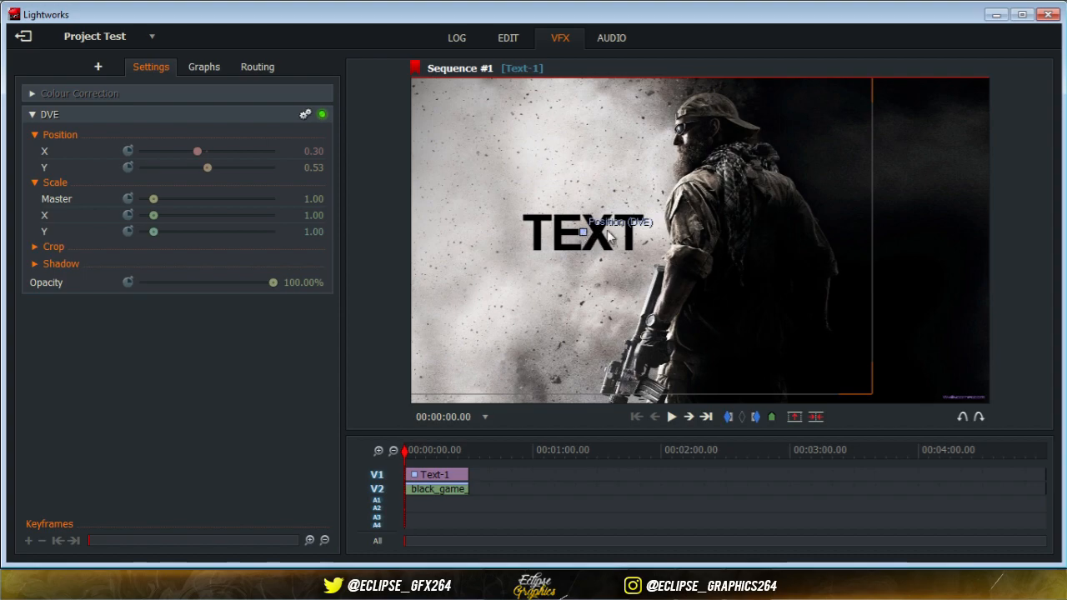
Delete the Text-1 segment from track V1
right_click(447, 475)
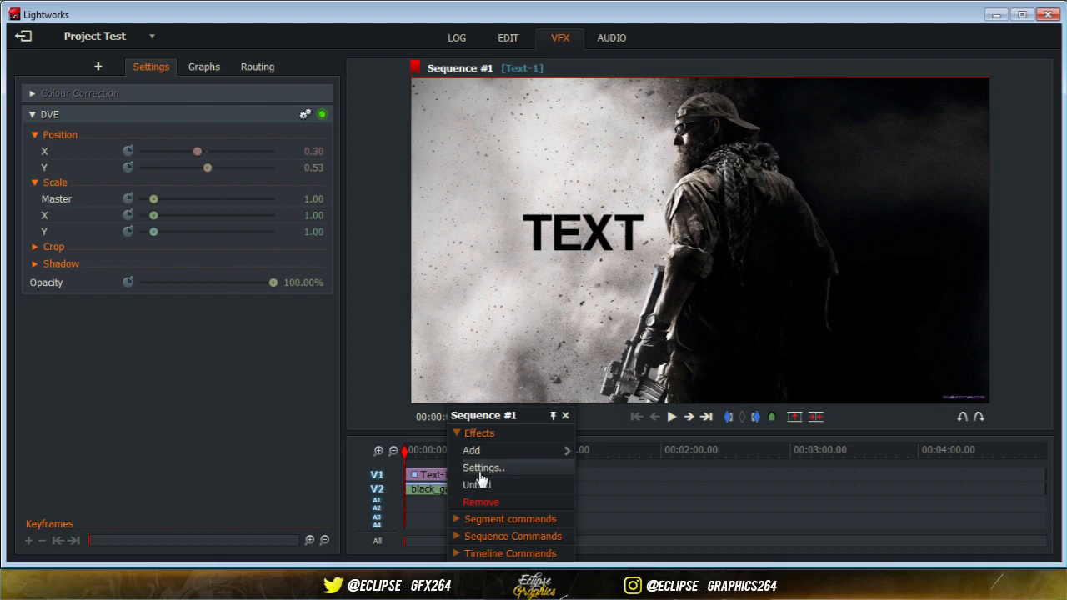
left_click(510, 519)
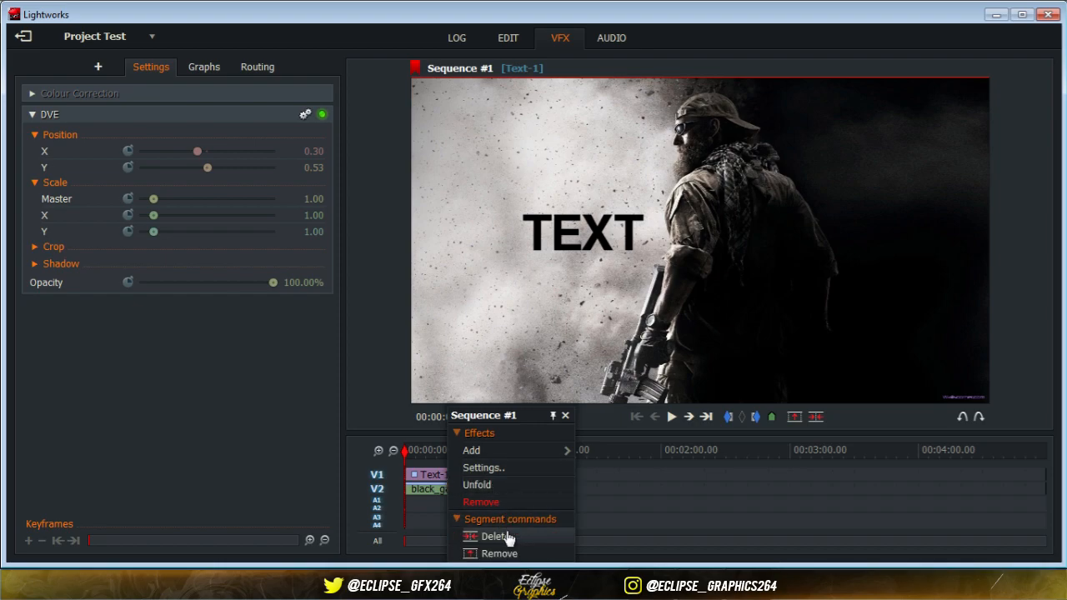
left_click(506, 538)
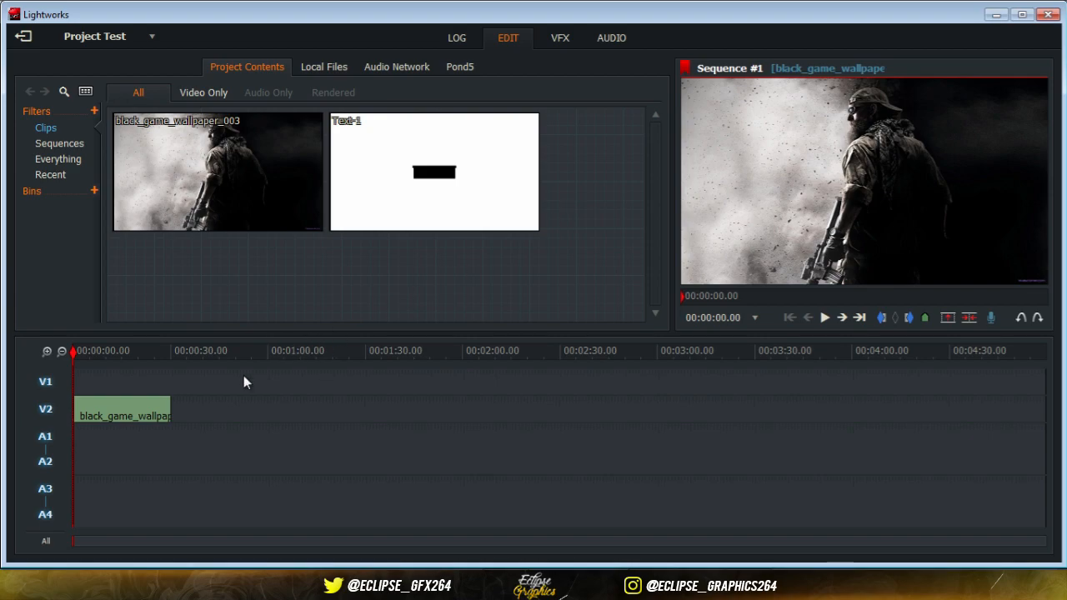
right_click(48, 398)
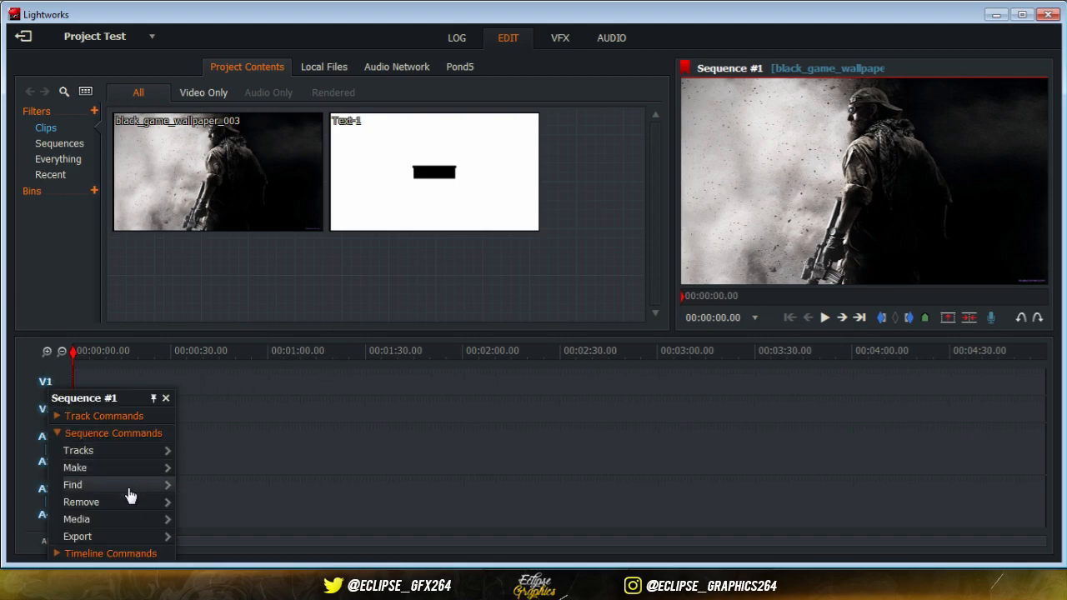
left_click(328, 409)
Apply a Titles text effect to the wallpaper clip on track V2
left_click(560, 37)
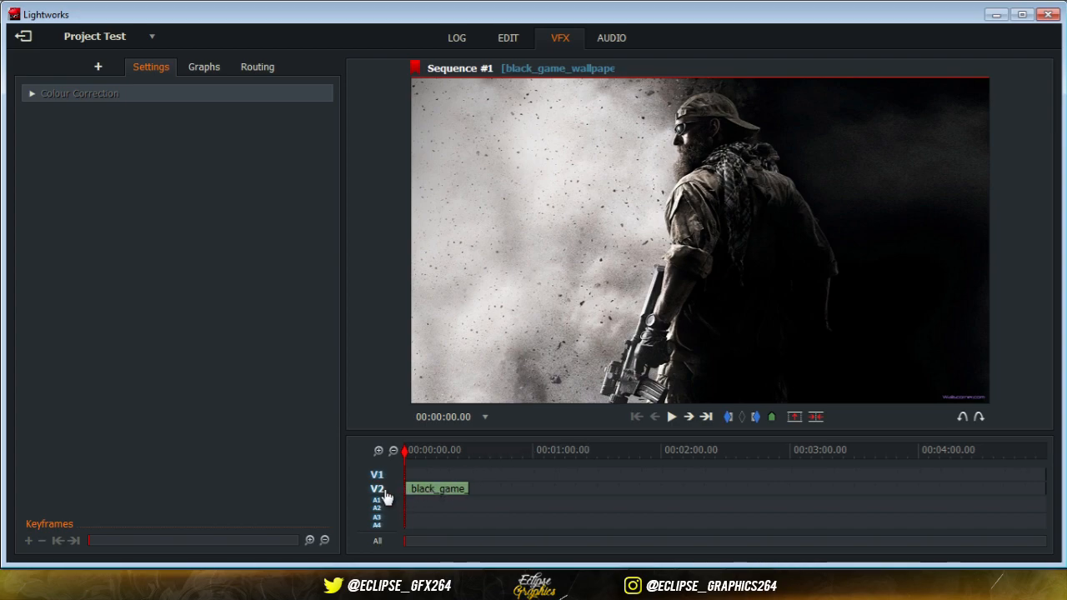
right_click(449, 495)
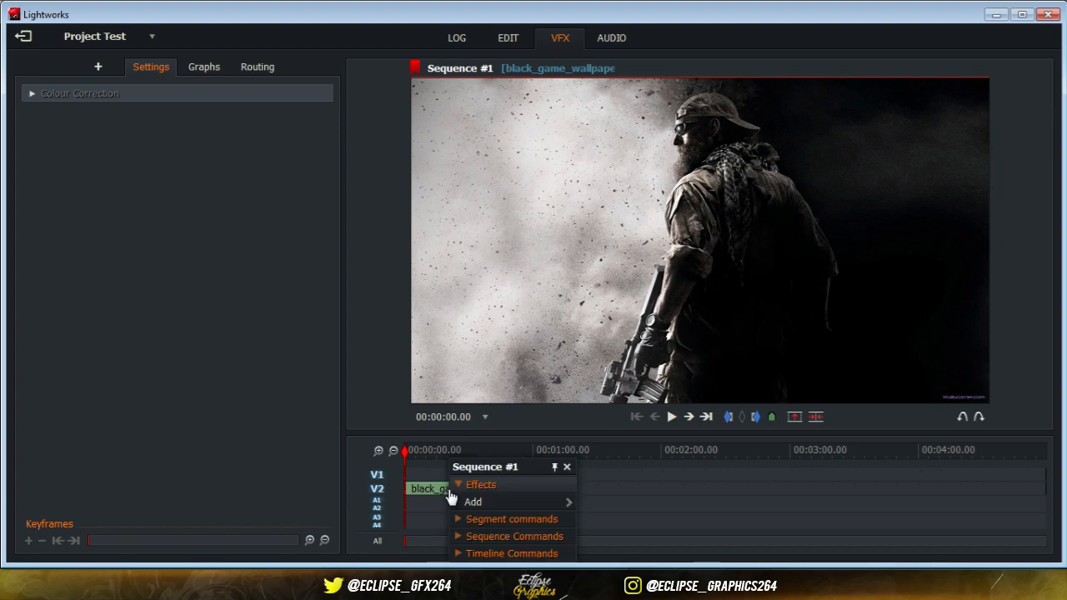
mouse_move(470, 504)
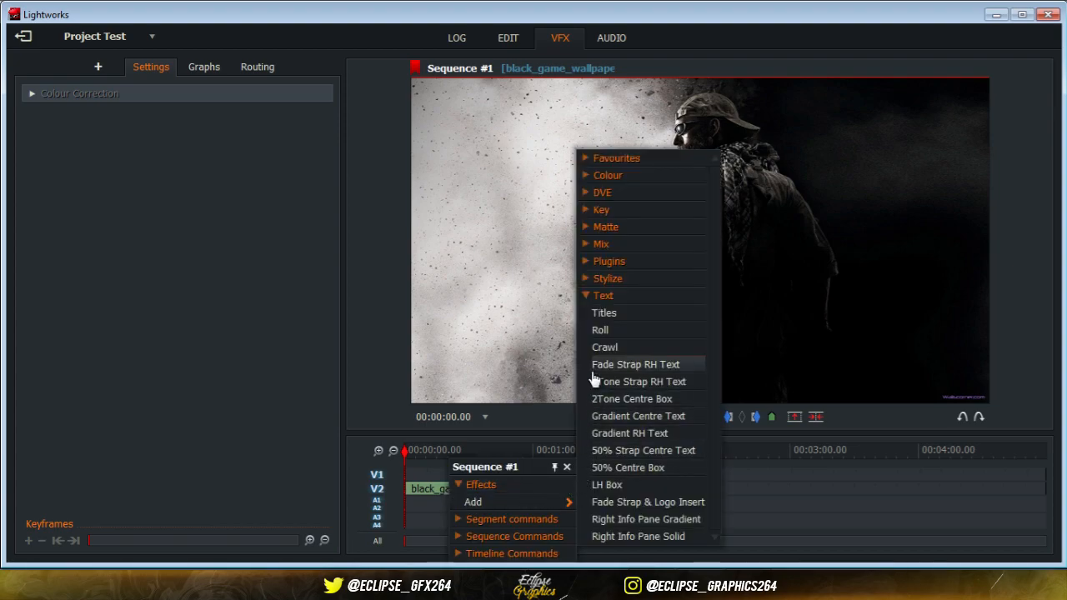
left_click(629, 314)
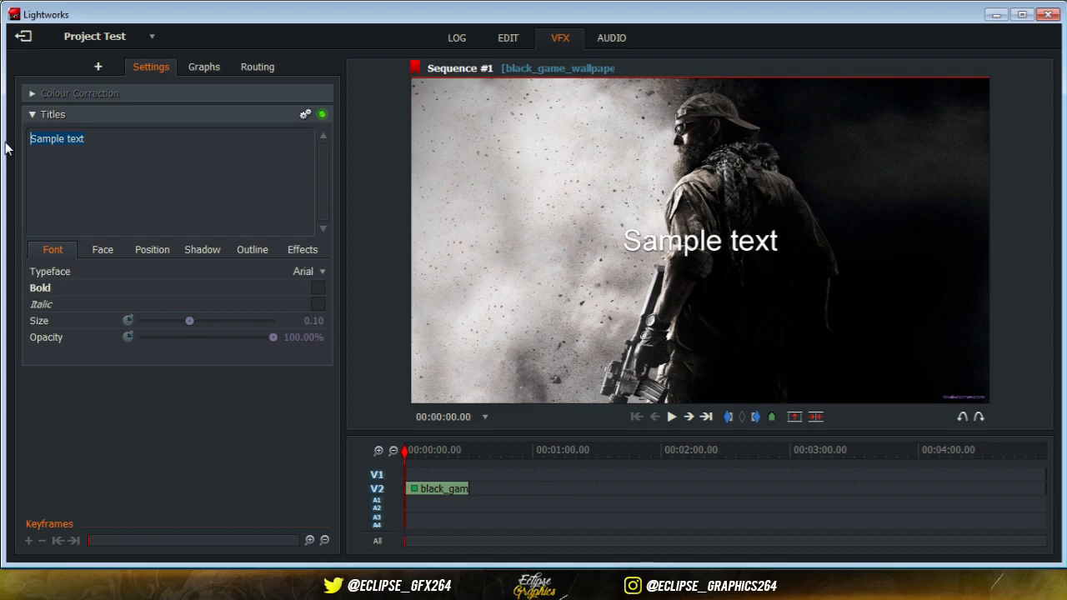
Replace the title's sample text with "EclipseGraphics"
type("Texr")
key("BackSpace")
type("t")
key("BackSpace")
key("BackSpace")
key("BackSpace")
key("BackSpace")
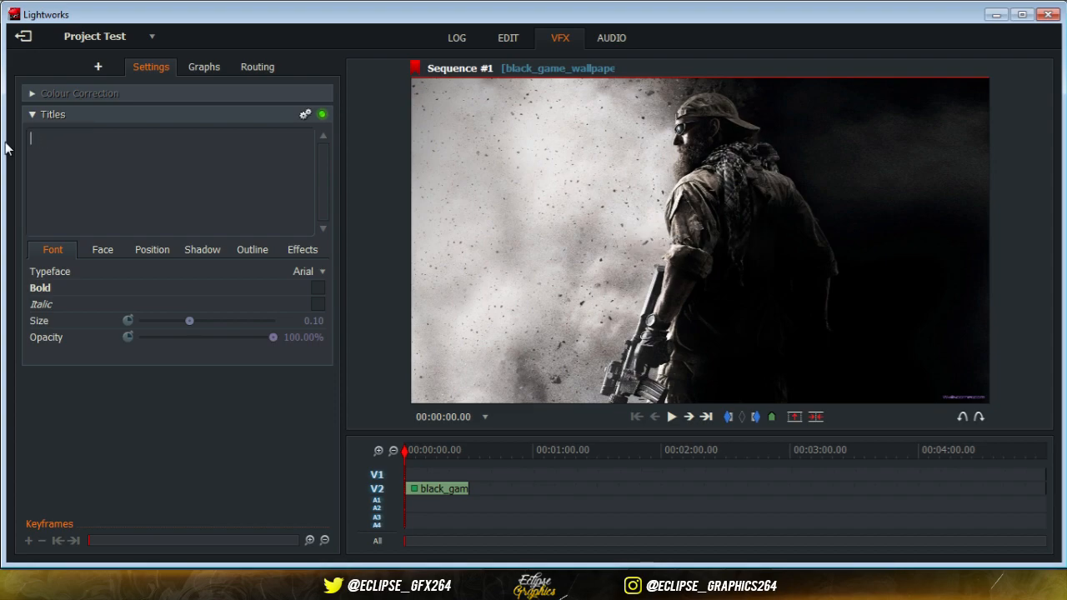
type("EclipseGraphiics")
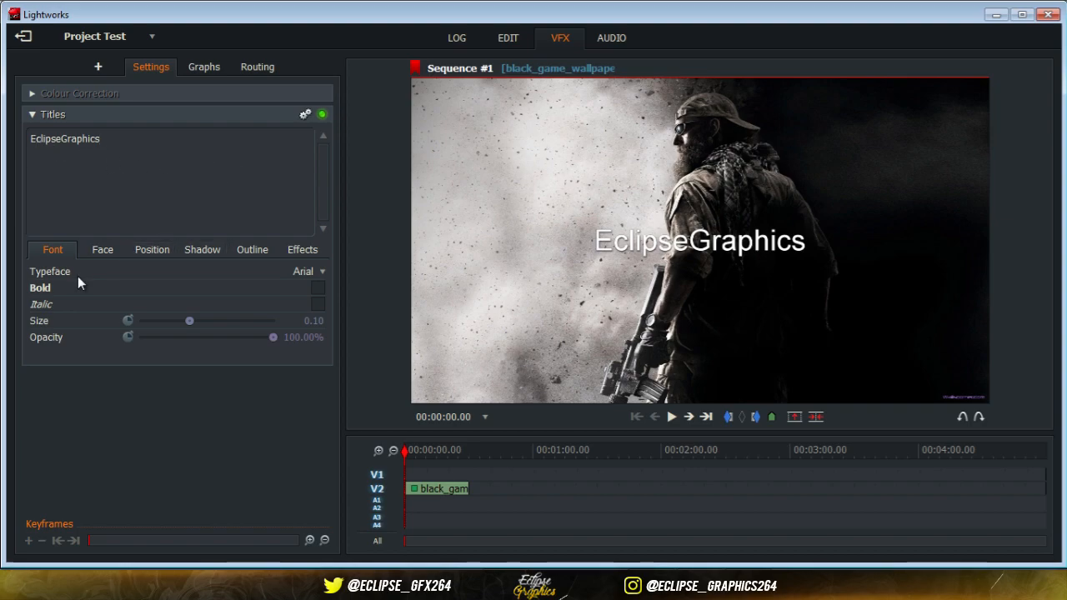
Set the title's typeface to Arial Rounded MT Bold, trying Arial Narrow first
left_click(280, 275)
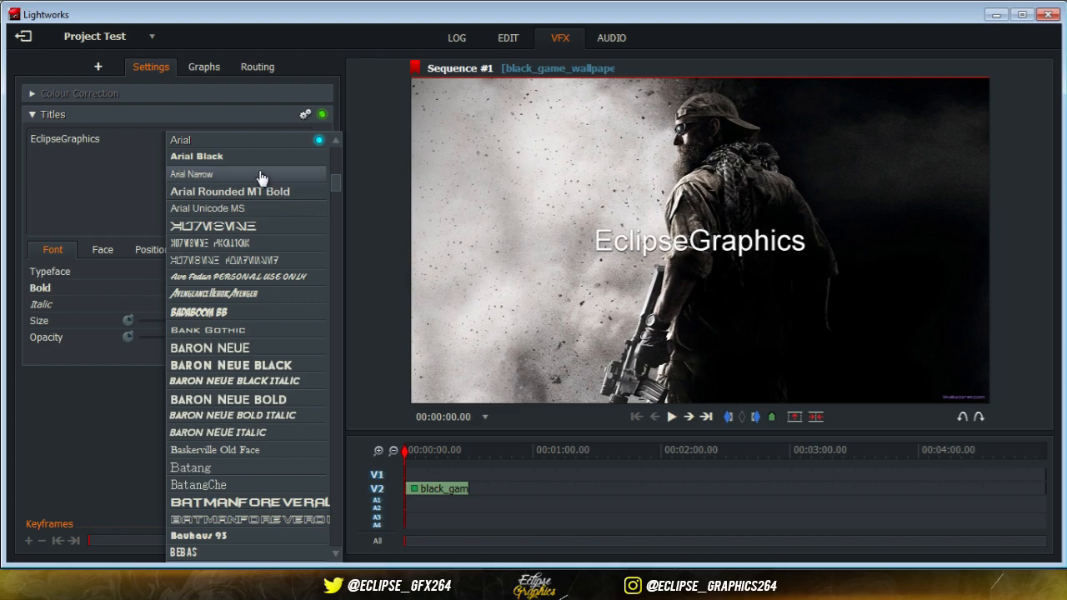
left_click(305, 174)
left_click(294, 276)
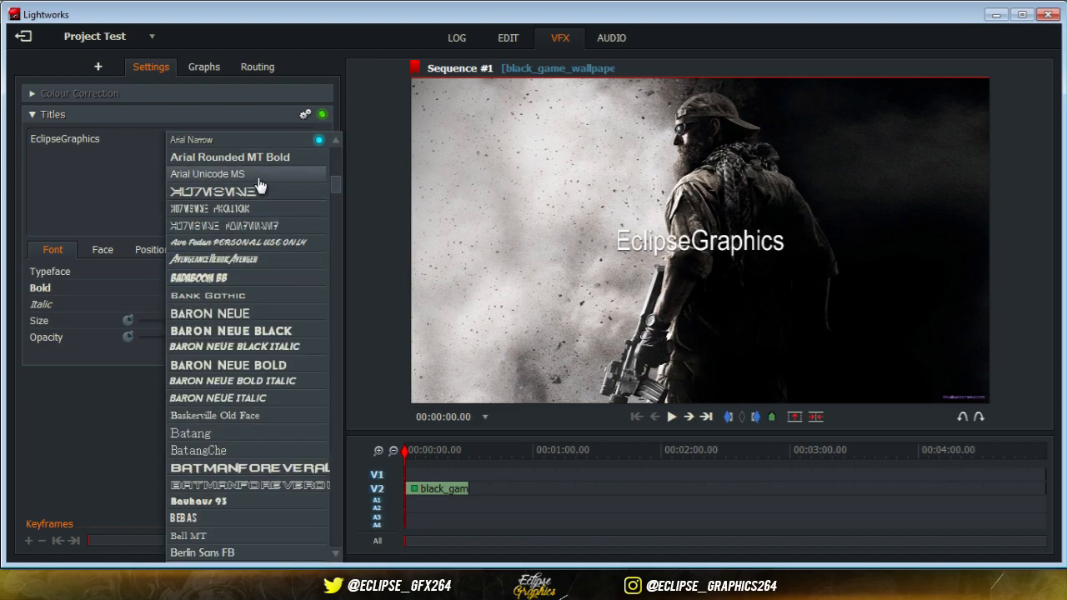
left_click(239, 161)
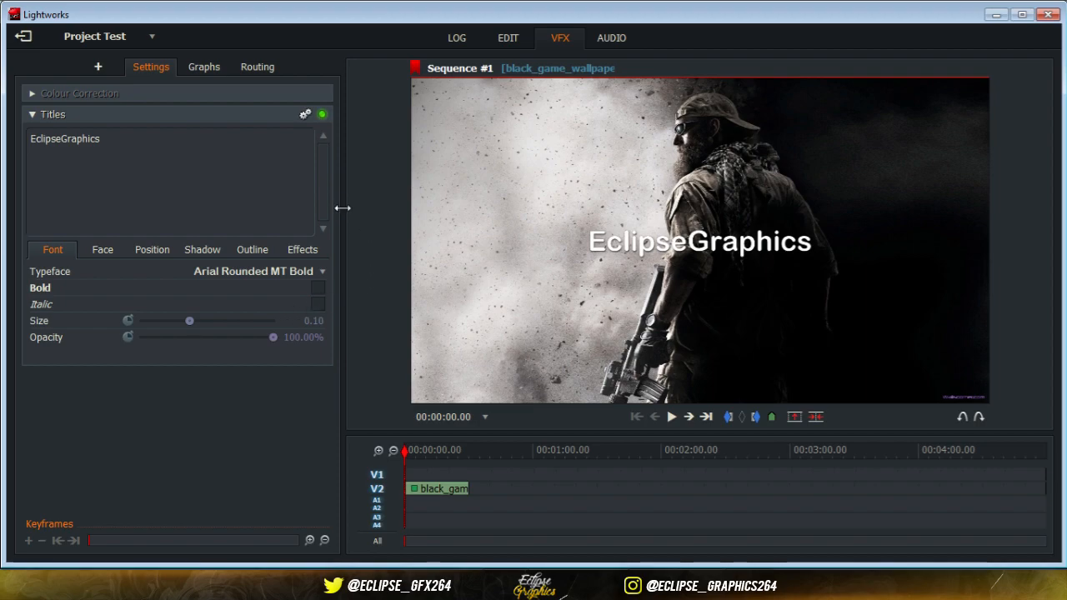
Move the title to the picture's upper-left area, about X 23%, Y 20%, and increase its size to about 0.12
left_click_drag(703, 252, 549, 153)
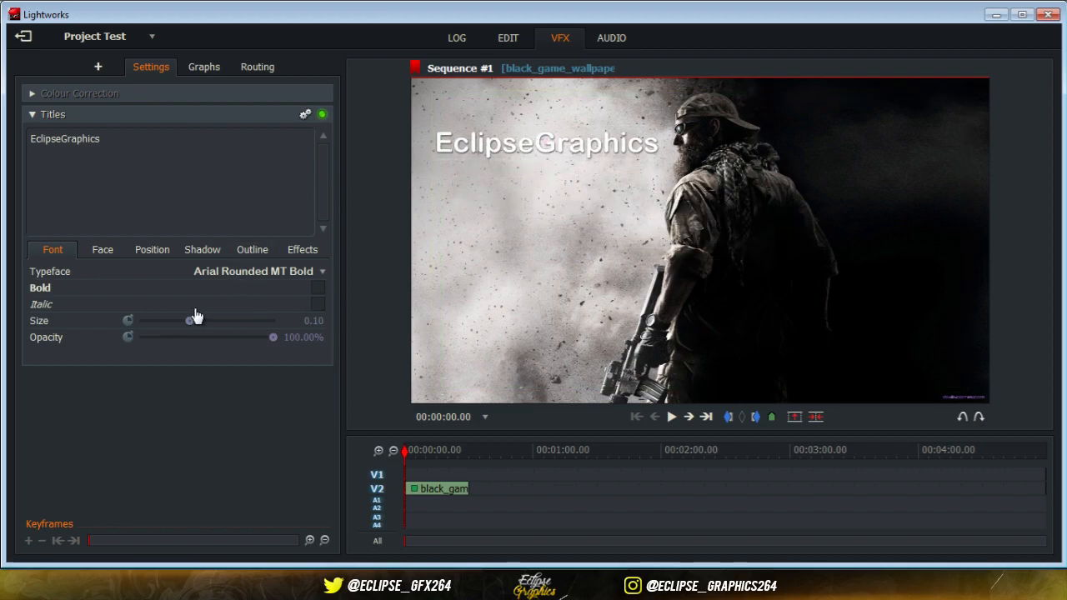
left_click_drag(187, 322, 204, 319)
Try bold and italic styling on the title, turning each one off again
left_click(315, 291)
left_click(316, 291)
left_click(317, 304)
left_click(317, 304)
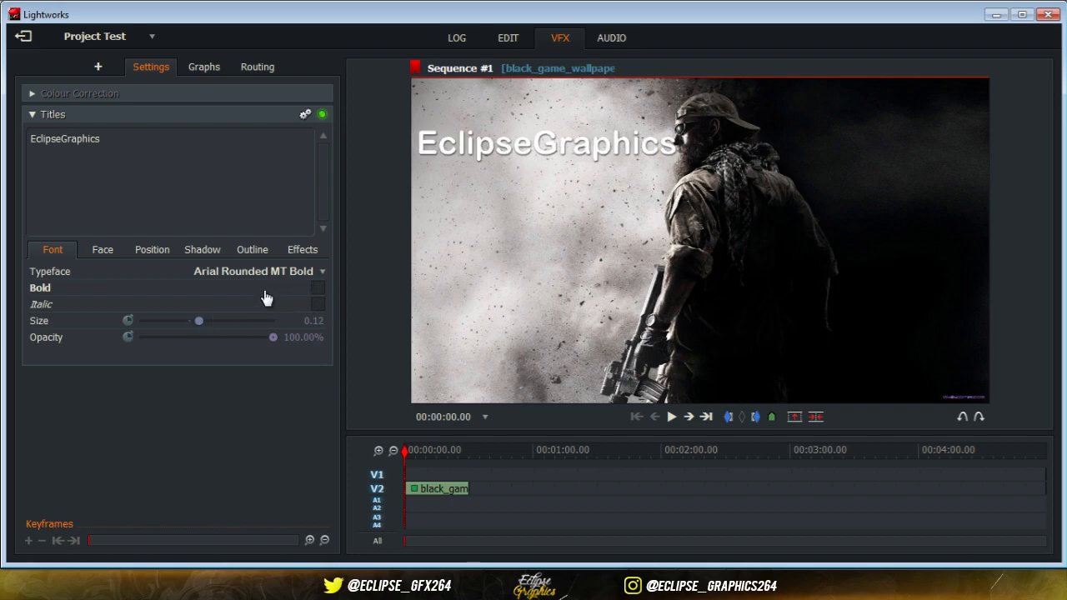
Move the title over the soldier to about X 65%, Y 49%, and back onto the light background with the shadow settings open
left_click(120, 250)
left_click(140, 250)
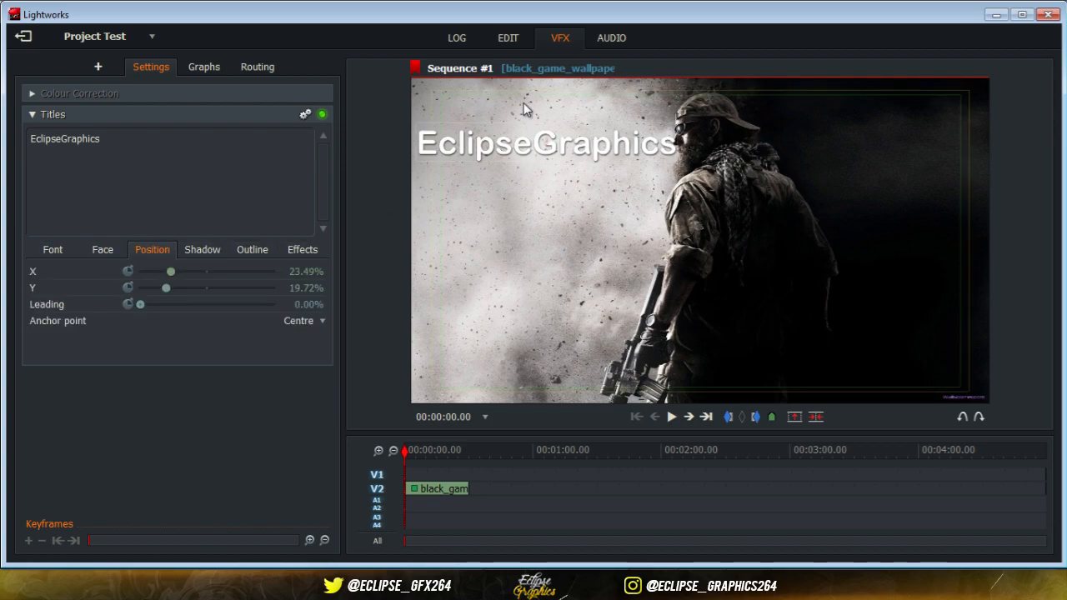
left_click_drag(550, 158, 792, 257)
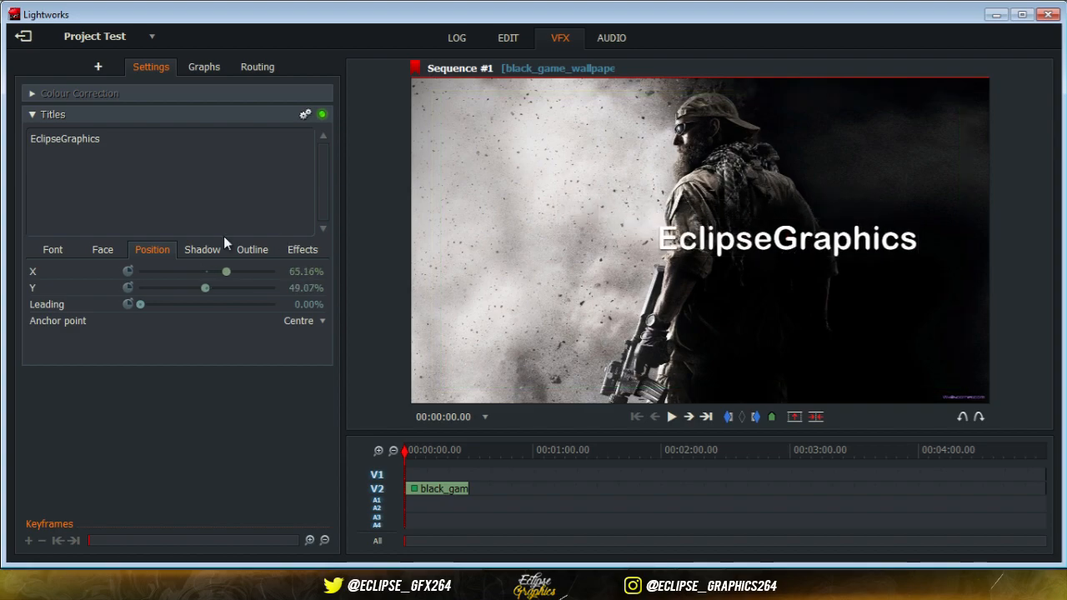
left_click(193, 250)
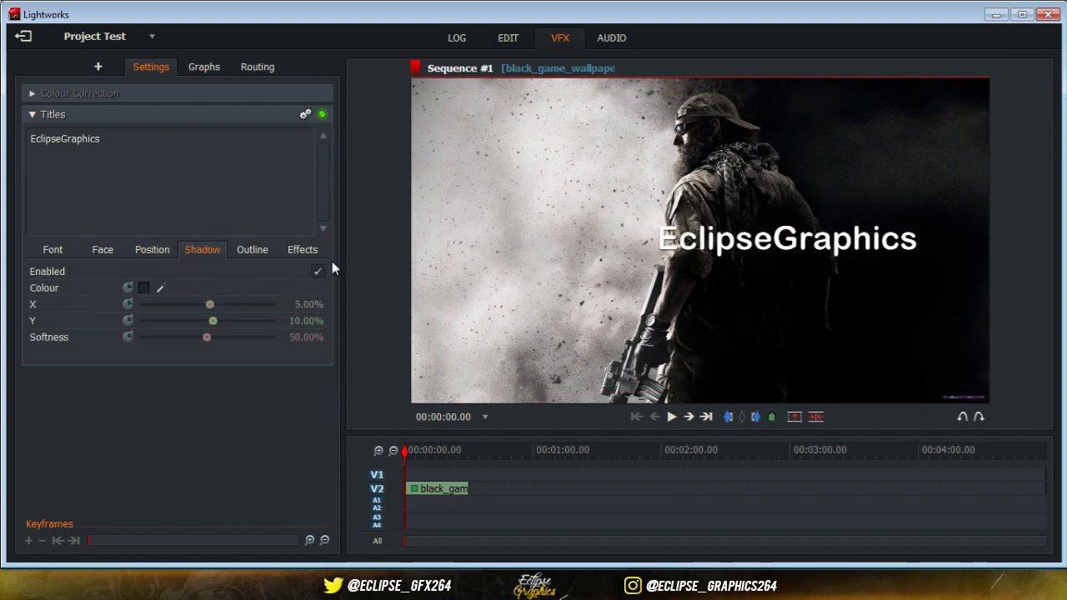
left_click_drag(742, 237, 485, 155)
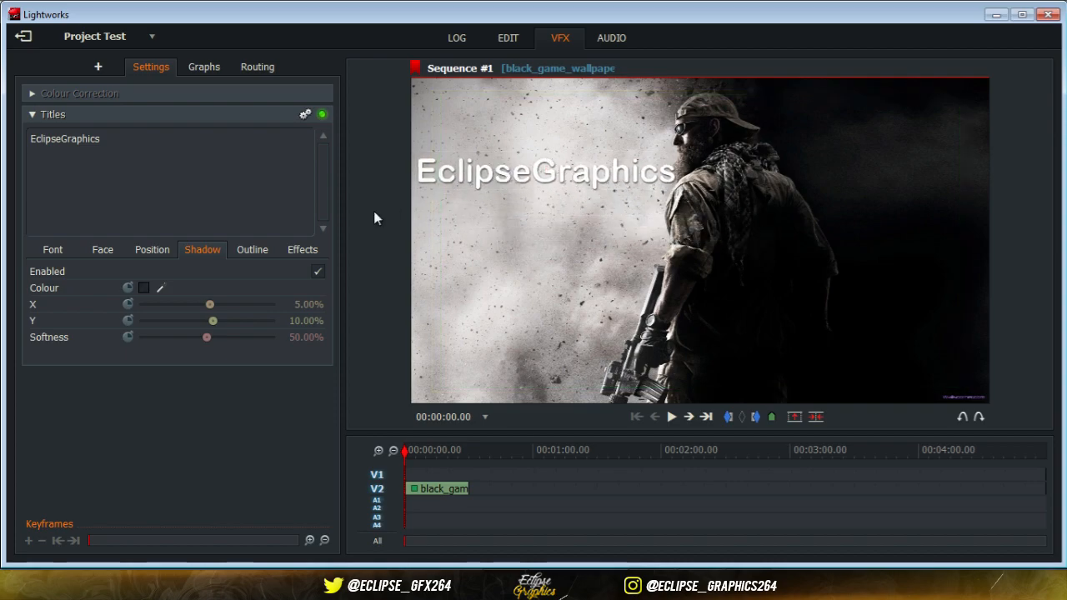
Try an outline on the title and view the available In effects without choosing one
left_click(254, 249)
left_click(318, 274)
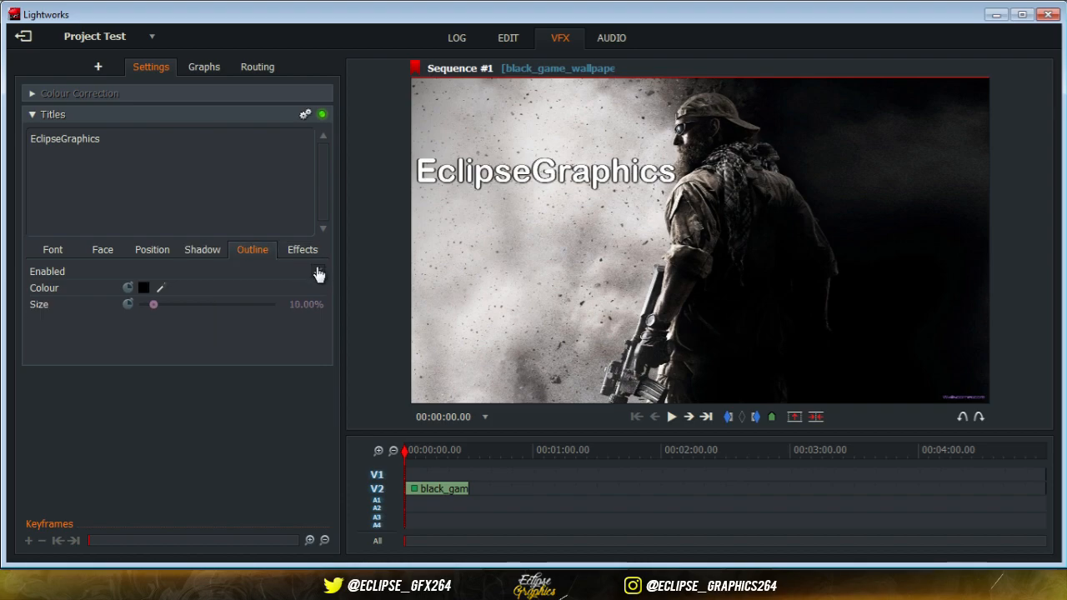
left_click(304, 249)
left_click(307, 271)
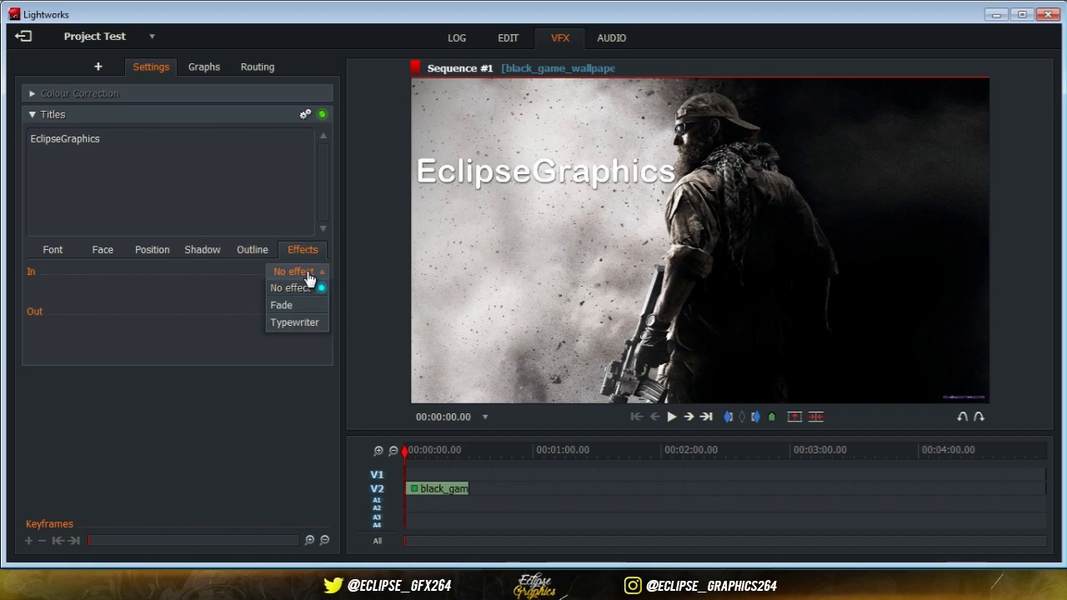
left_click(308, 277)
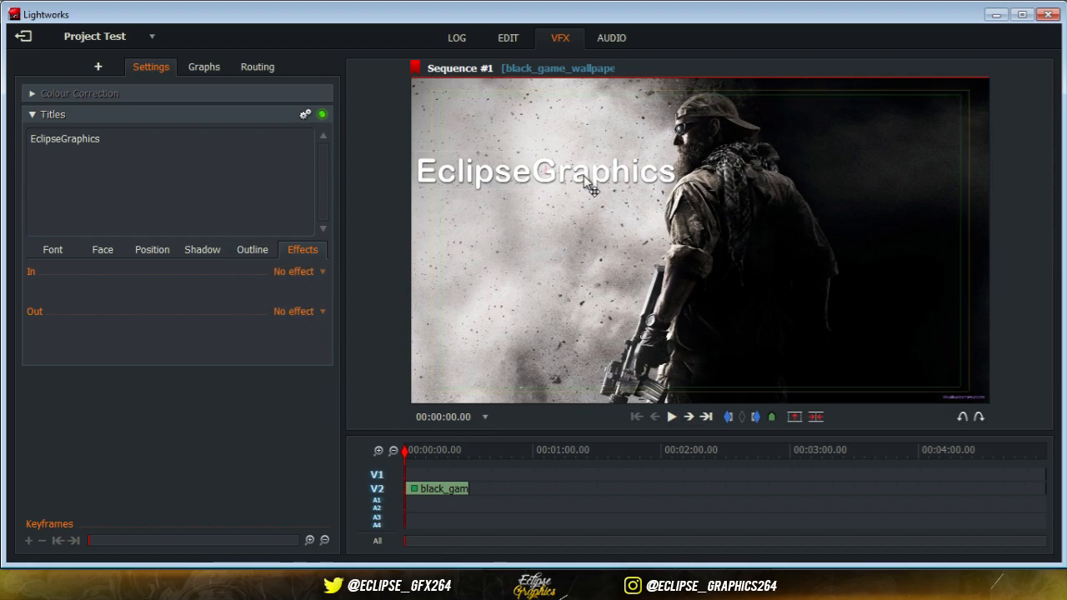
Move the title to the right half of the picture across the soldier's upper back, and reopen its font settings
left_click_drag(581, 189, 725, 251)
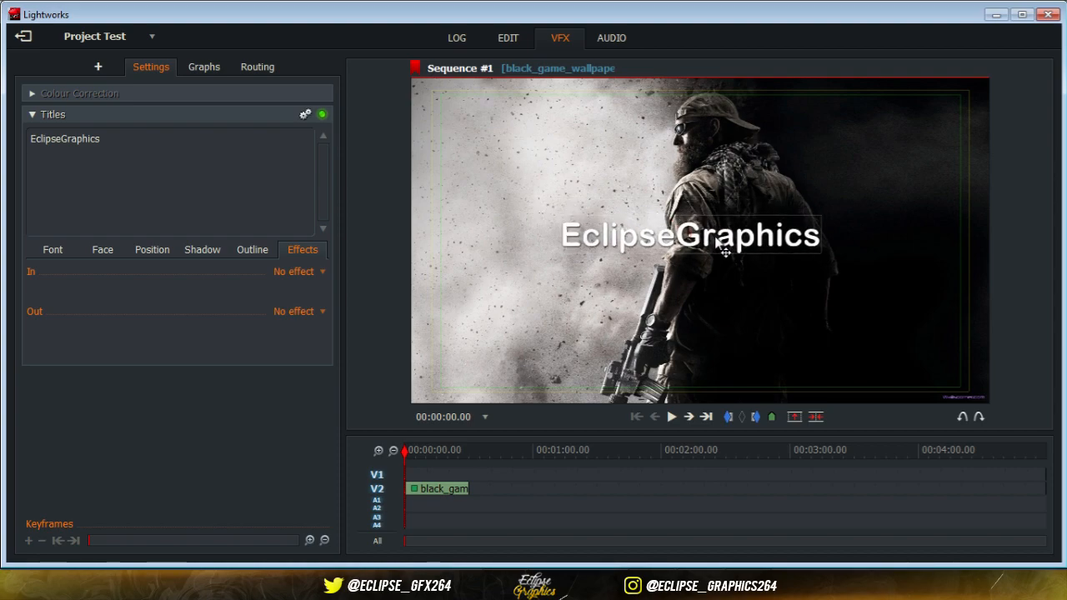
left_click_drag(656, 235, 756, 211)
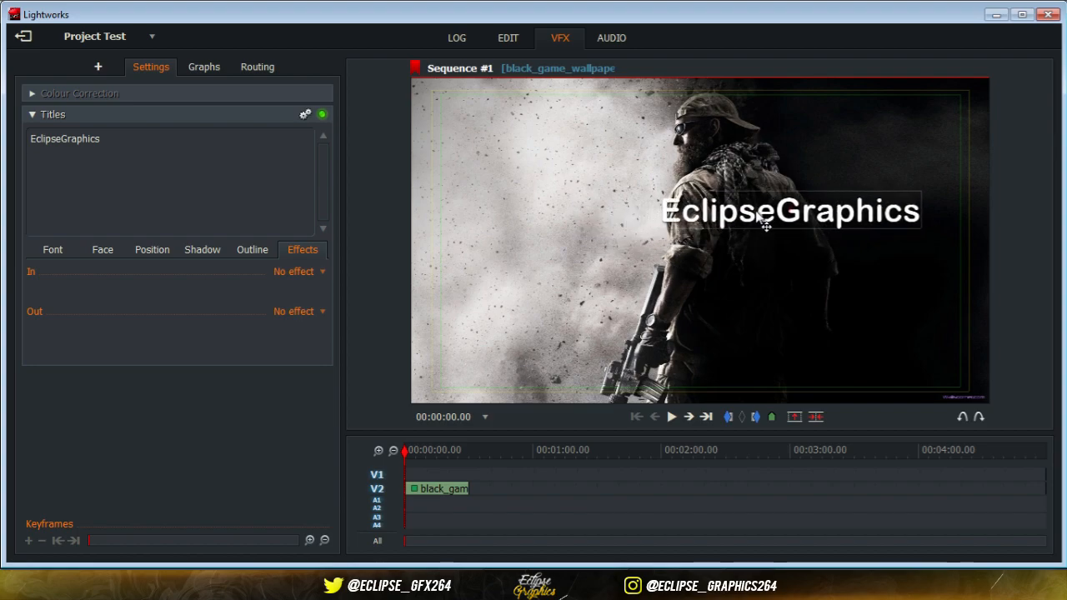
left_click(66, 248)
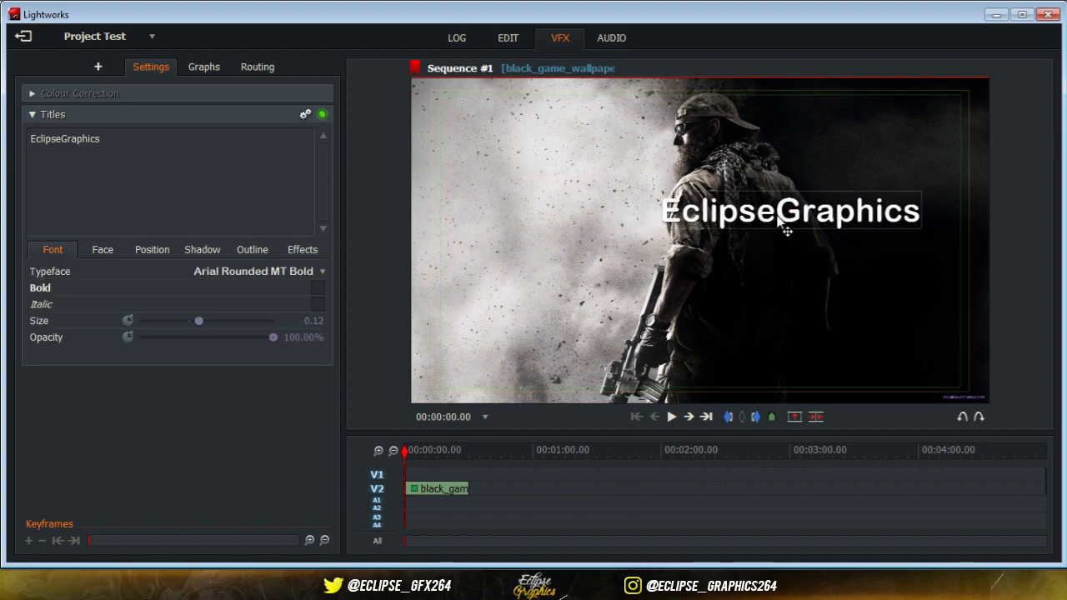
Move the title left so it straddles the light background and the soldier's back, and view its effects settings before returning to the font settings
left_click_drag(806, 222, 690, 216)
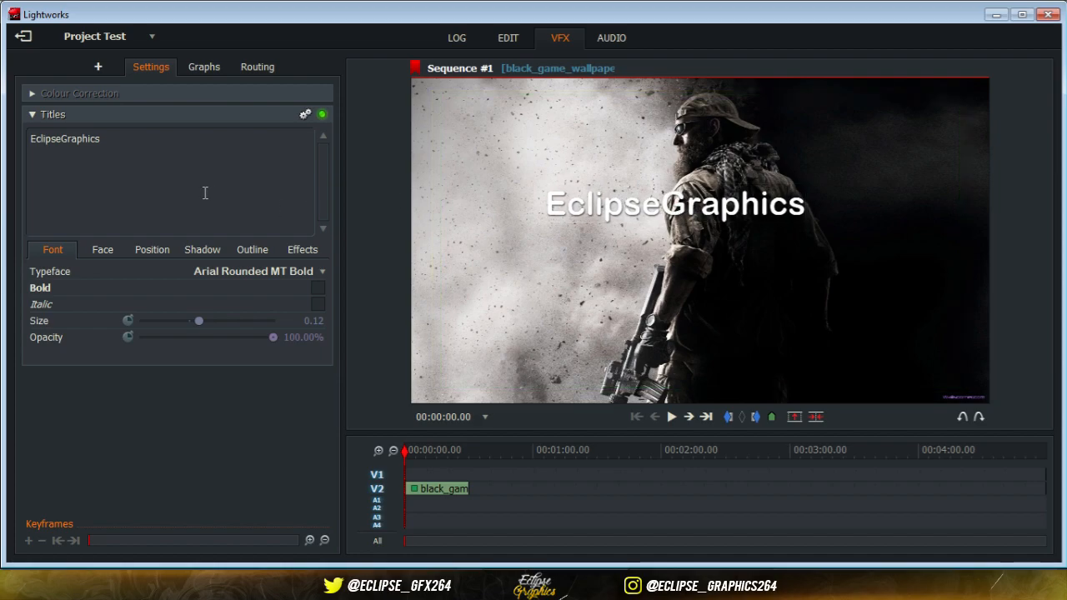
left_click(293, 250)
left_click(70, 251)
Extend the title with the filler text "iefwuiefh w" and two more lines reading "wefiw e9gw" and "wefhe fiwhe"
left_click(113, 136)
type("iefwuiefh w")
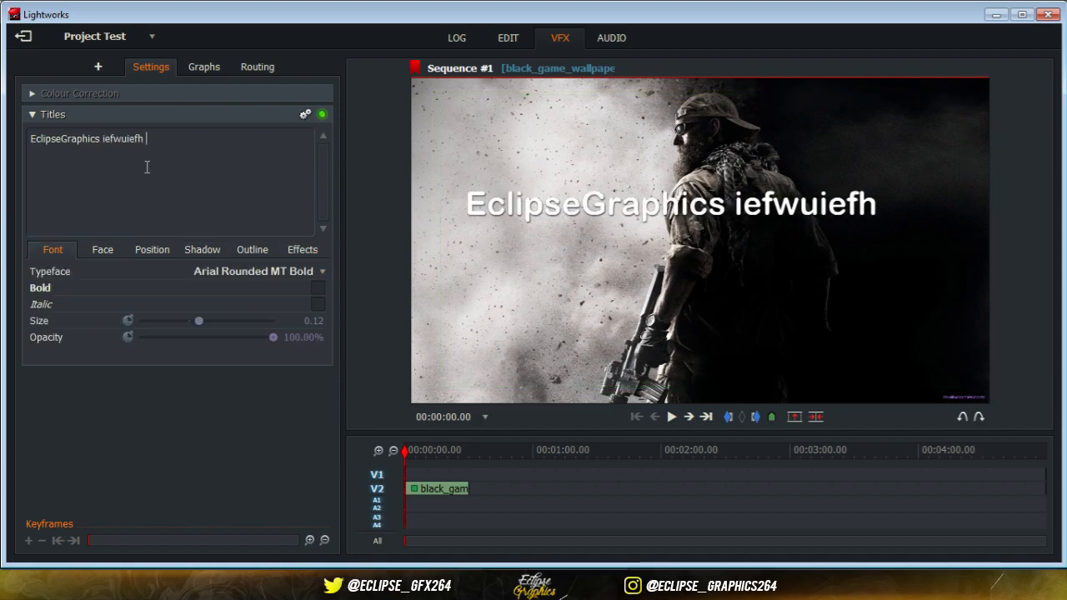
key("Return")
type("wefiw e9gw")
key("Return")
type("wefhe fiwhe")
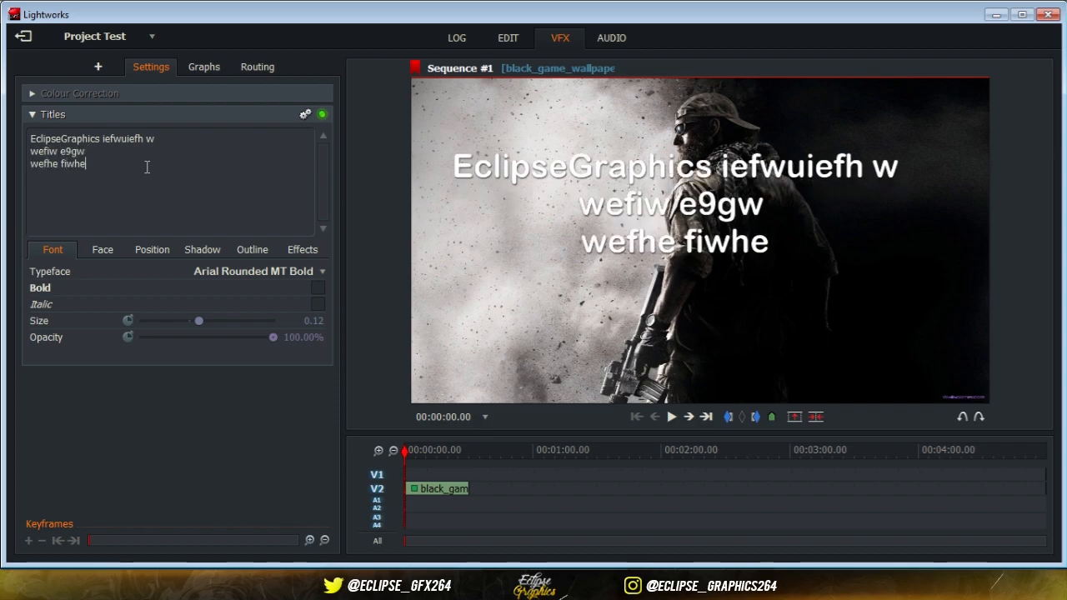
Move the three-line title slightly down and to the right, and delete the filler text so only "EclipseGraphics" remains
left_click_drag(534, 177, 575, 197)
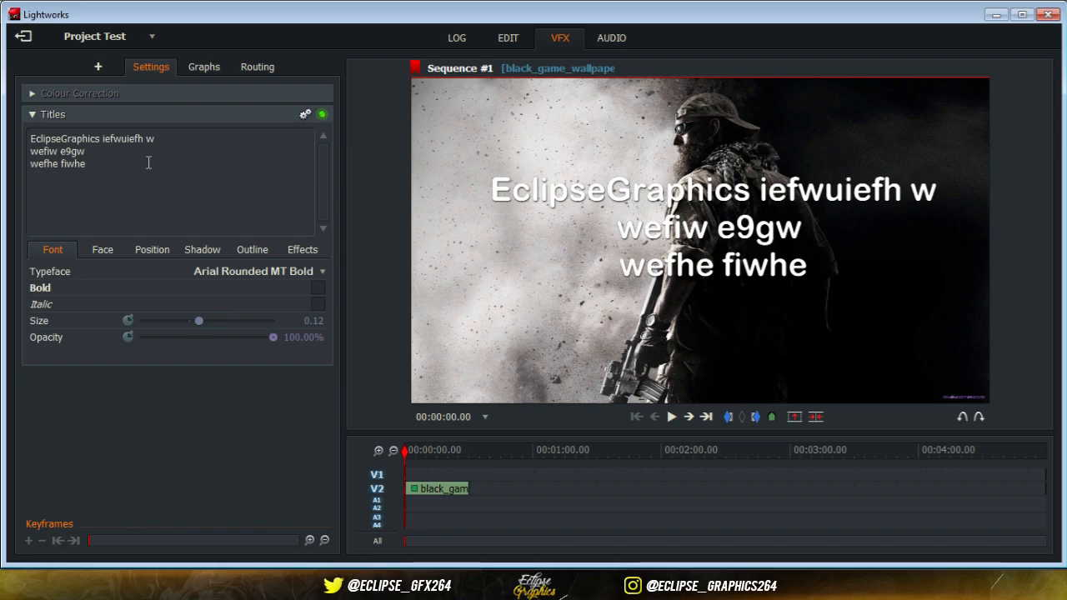
left_click_drag(133, 165, 100, 139)
key("BackSpace")
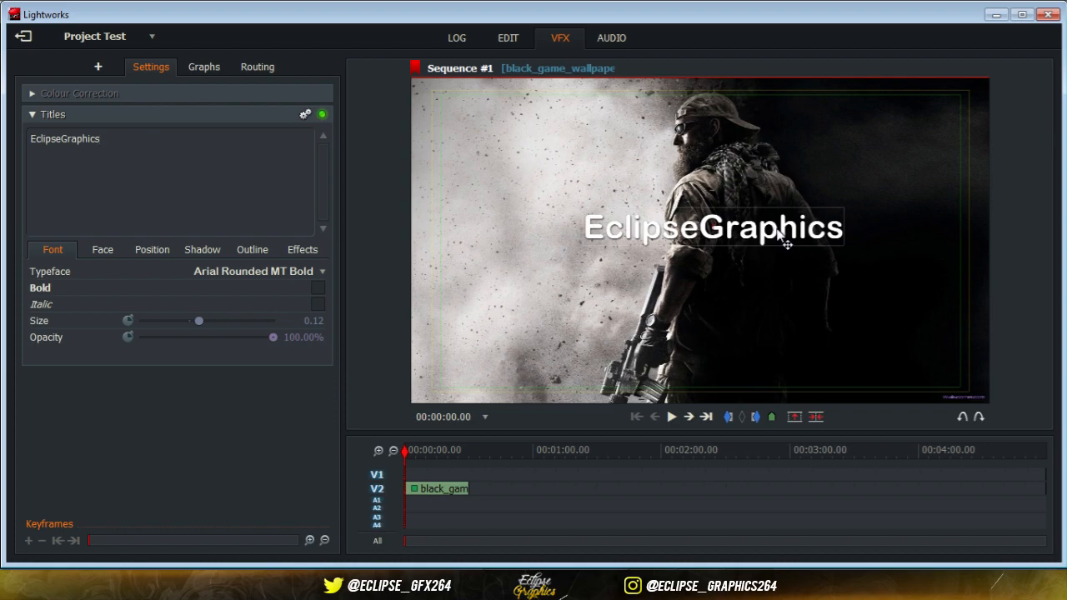
left_click_drag(777, 230, 777, 230)
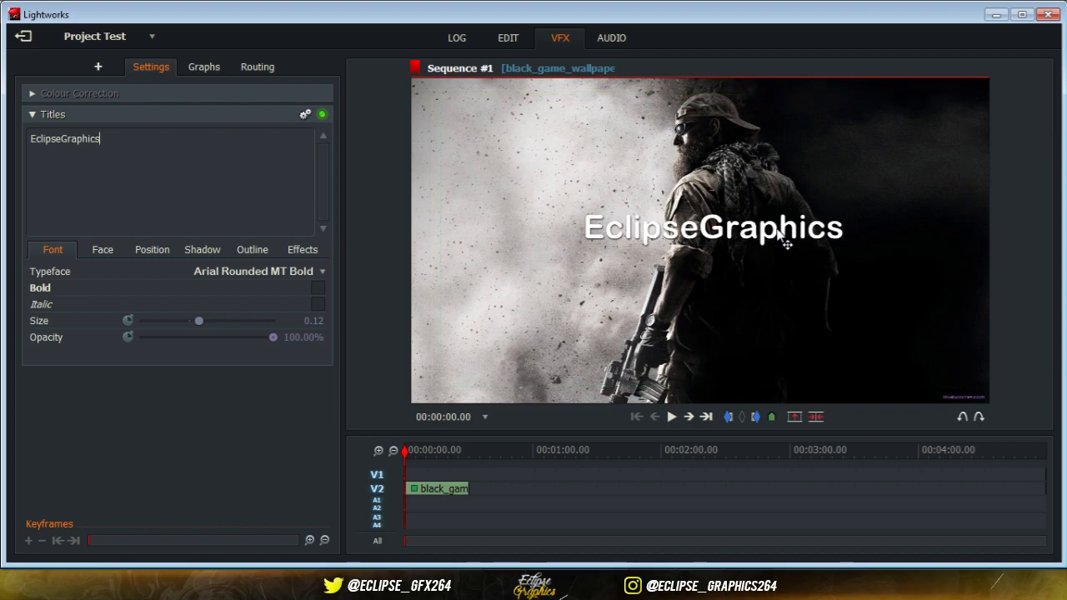